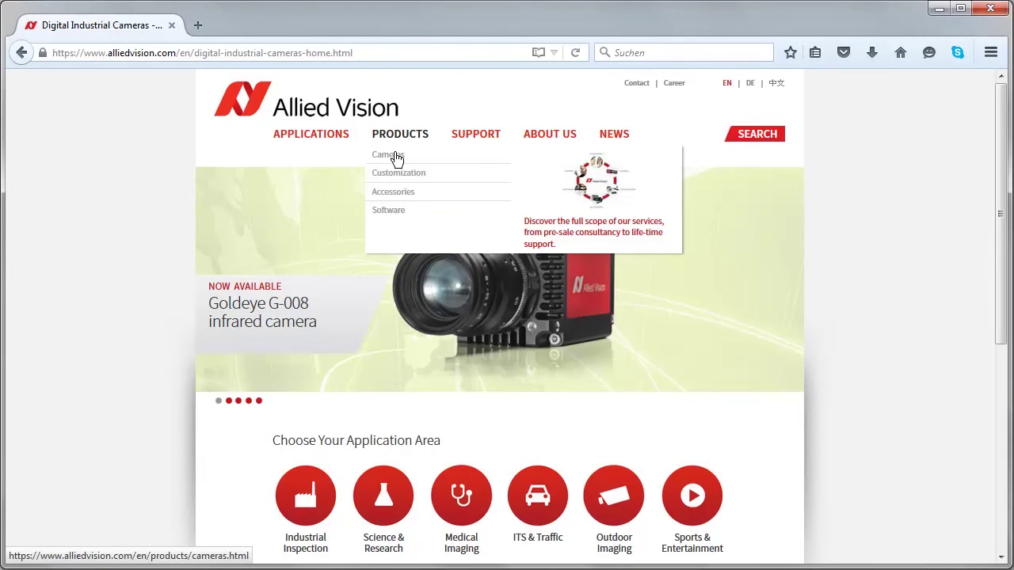
Step: Go to the Vimba SDK software page and expand its Downloads section
click(389, 211)
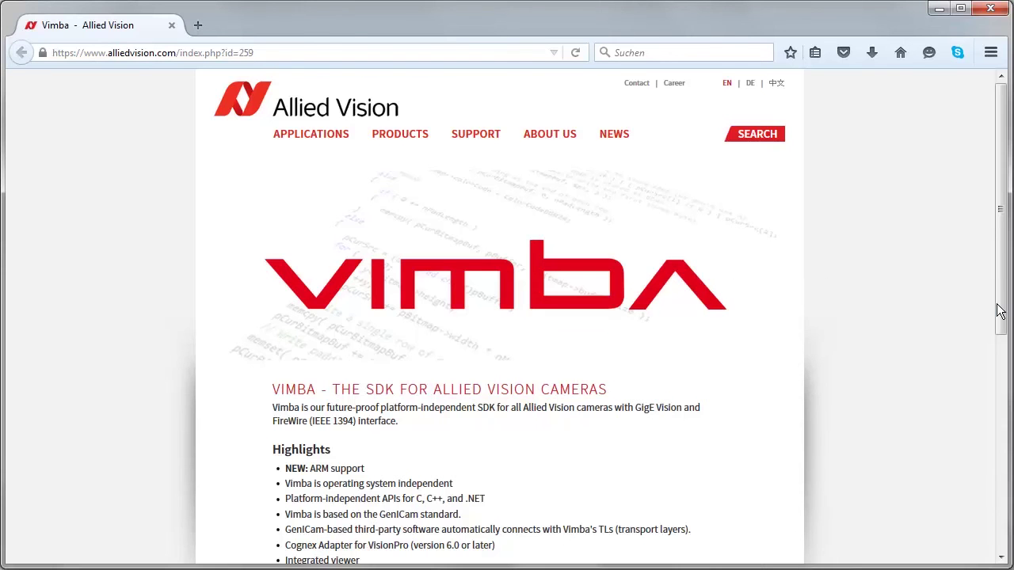
drag(998, 317, 997, 418)
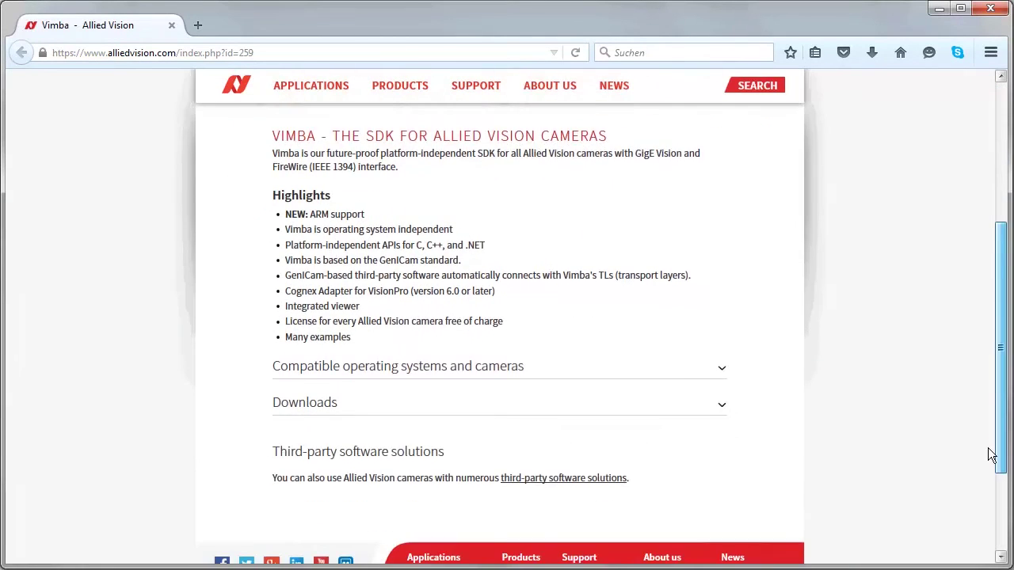
drag(996, 417, 990, 507)
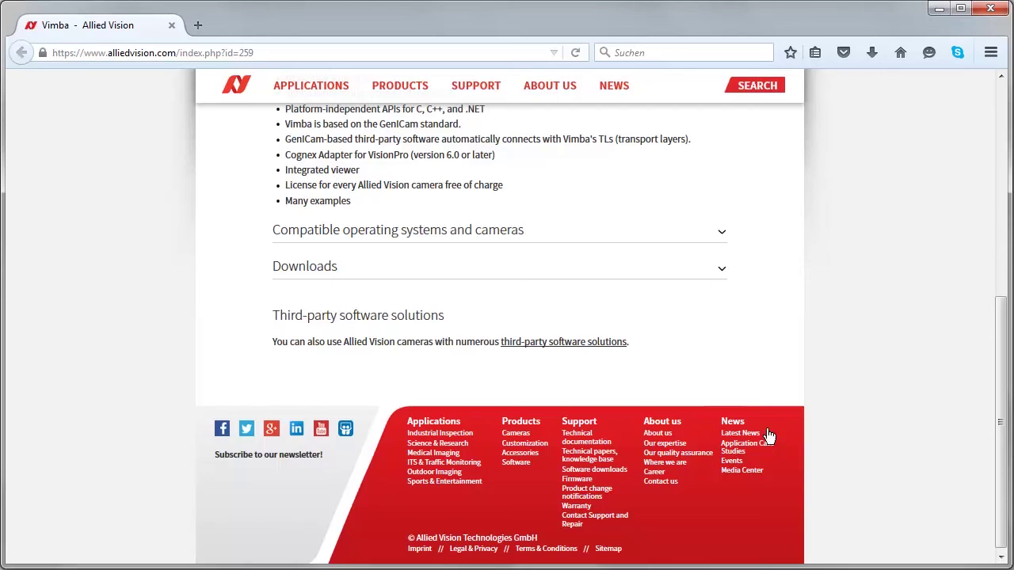
click(722, 271)
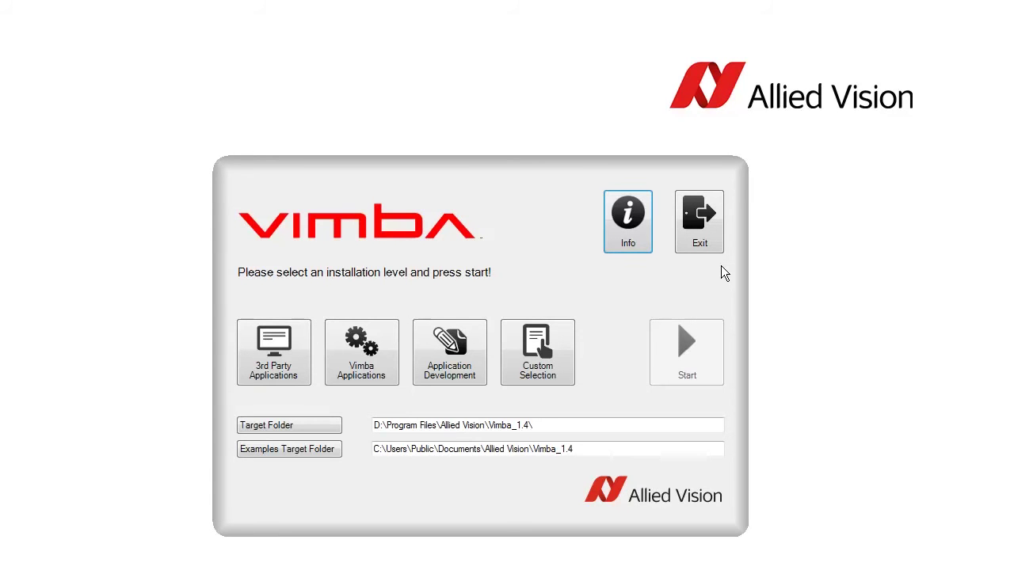
Step: Choose the 3rd Party Applications level with the MATLAB Transport Layer Interface
click(271, 347)
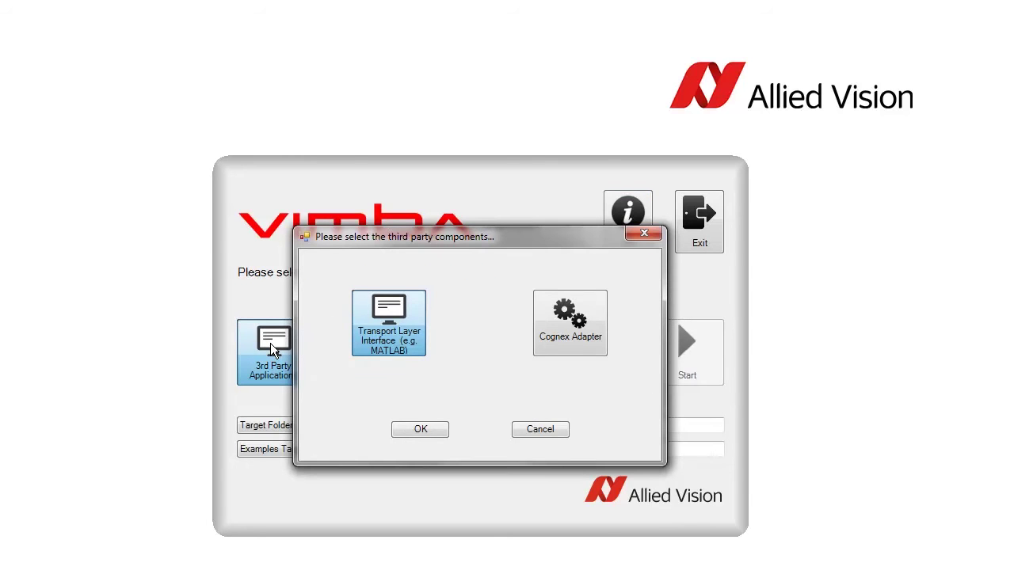
click(409, 428)
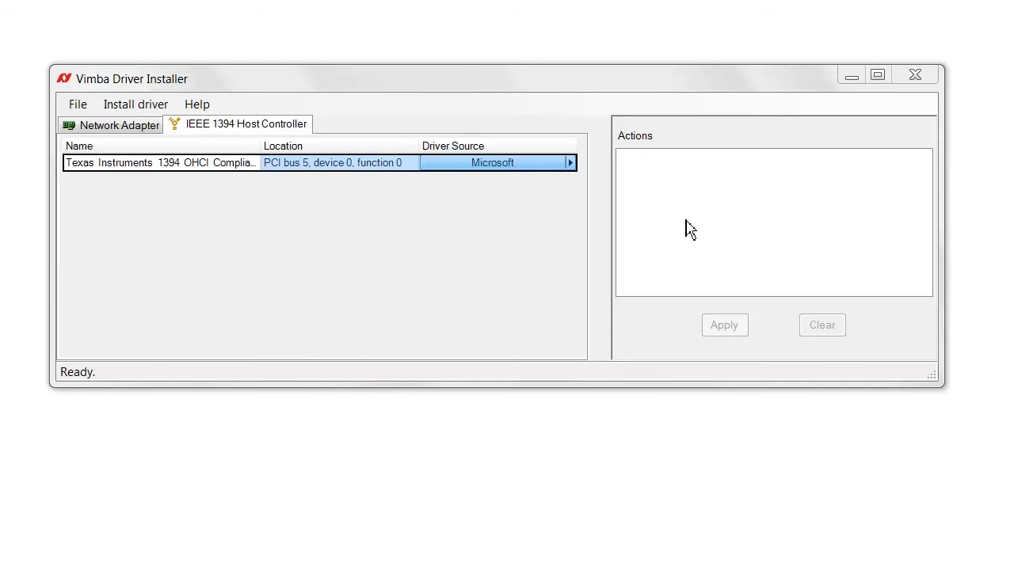
Step: Switch the IEEE 1394 Host Controller's driver source to Vimba 1.4.0 and apply it
click(570, 163)
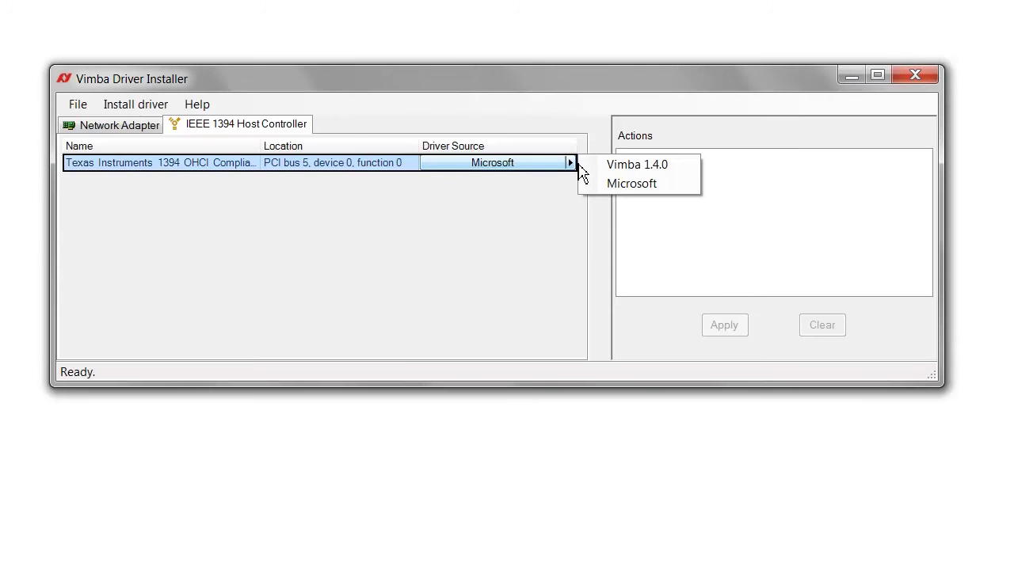
click(618, 168)
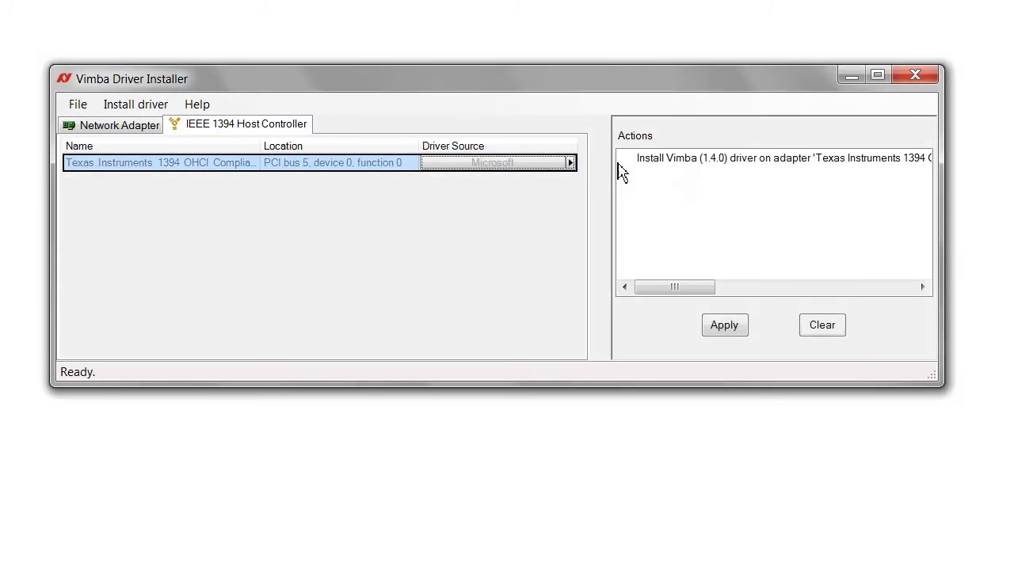
click(723, 326)
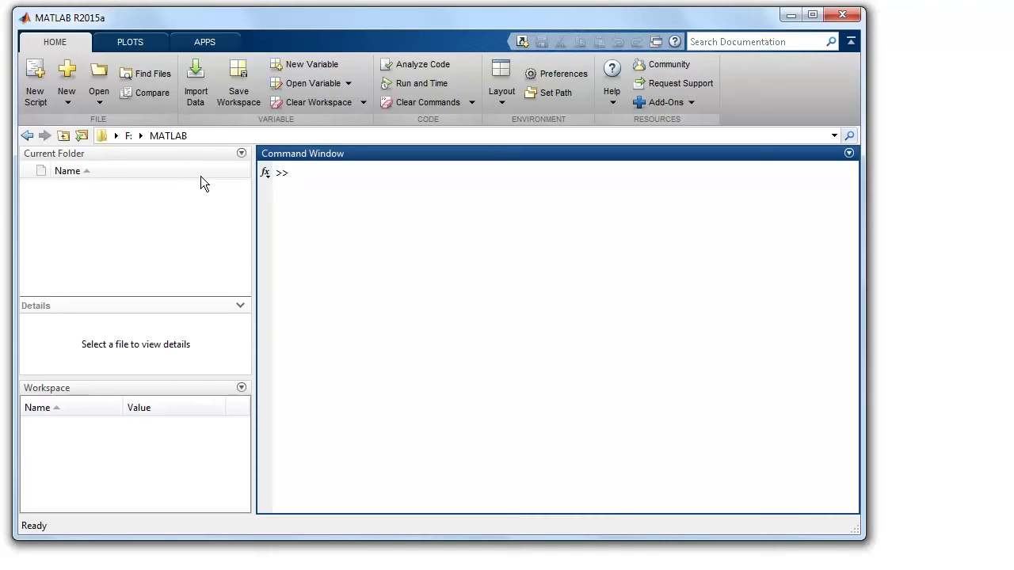
Step: Launch the Image Acquisition app from MATLAB's APPS gallery
click(210, 37)
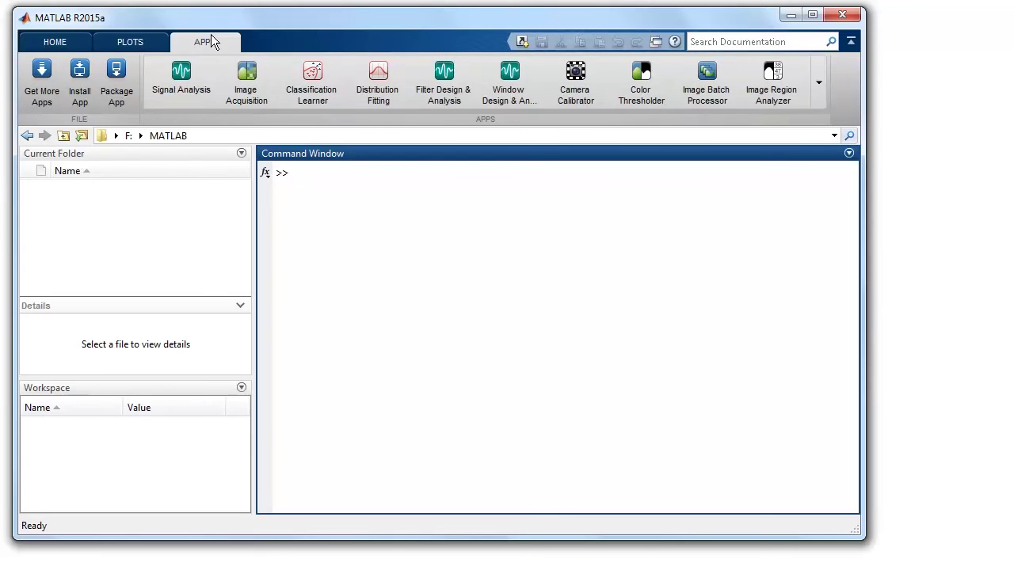
click(247, 76)
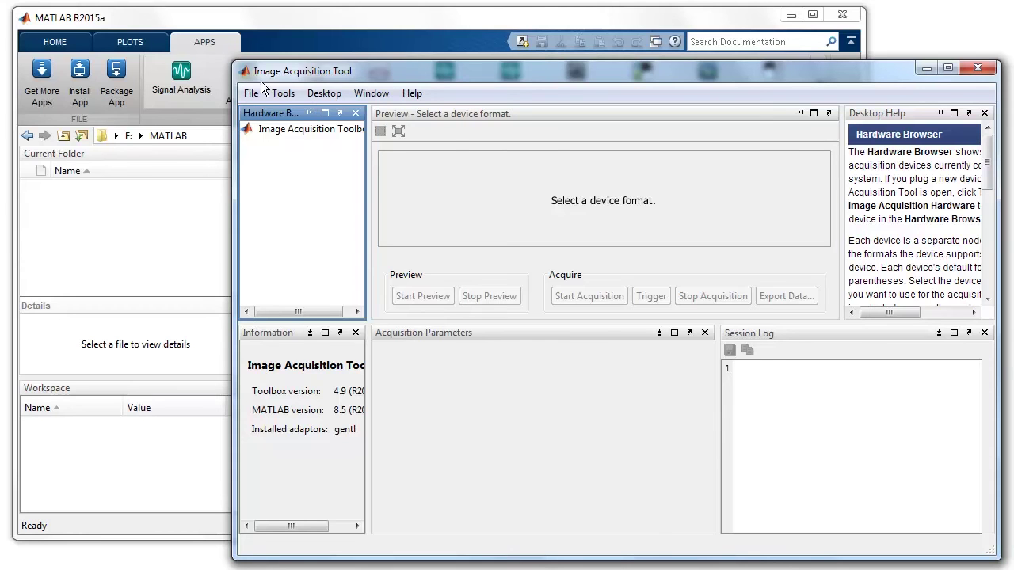
Step: Refresh the image acquisition hardware list from the Tools menu and confirm
click(272, 131)
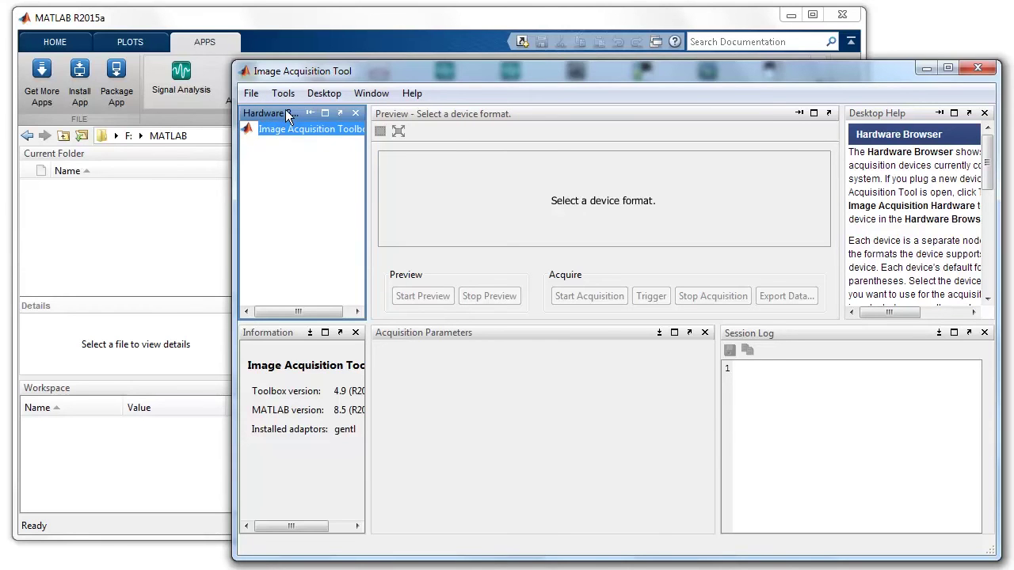
click(285, 94)
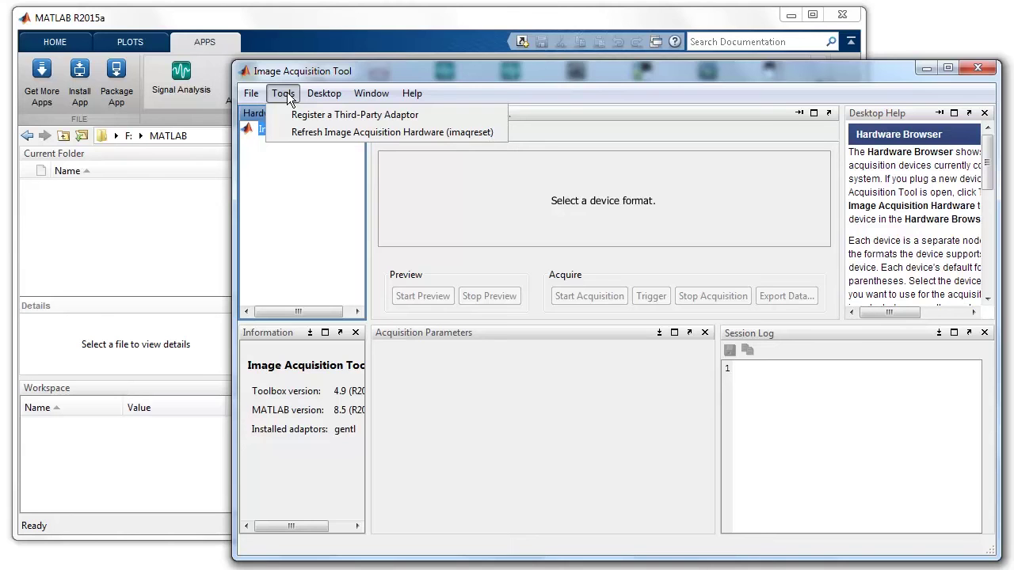
click(309, 134)
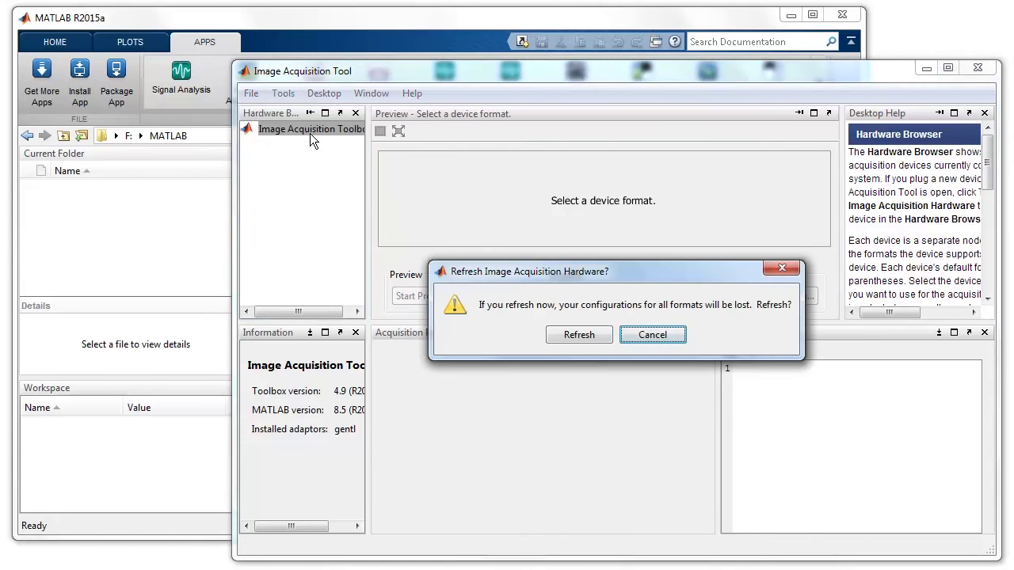
click(564, 334)
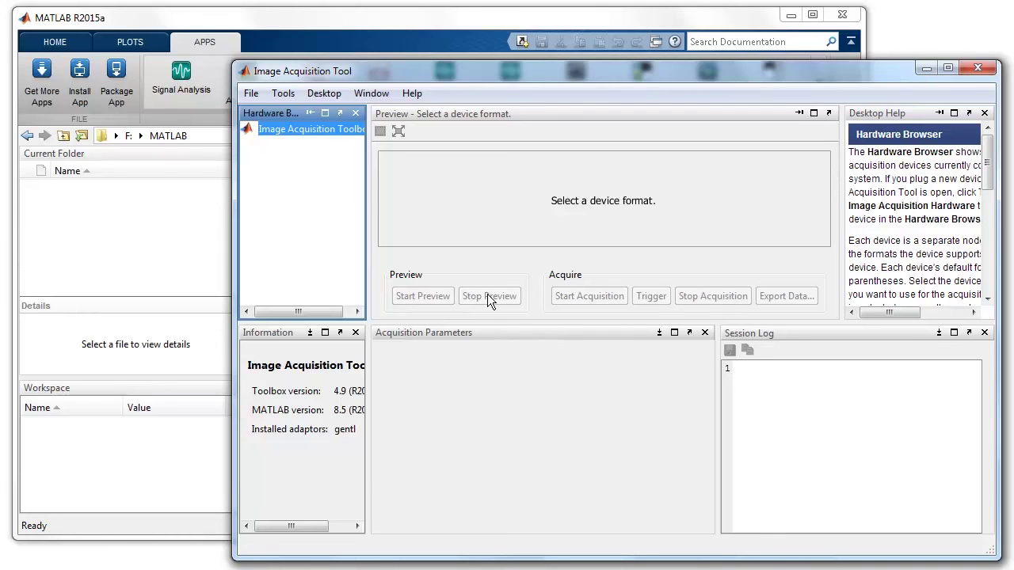
Step: Return to the MATLAB main window showing the no-adaptors warning
click(427, 21)
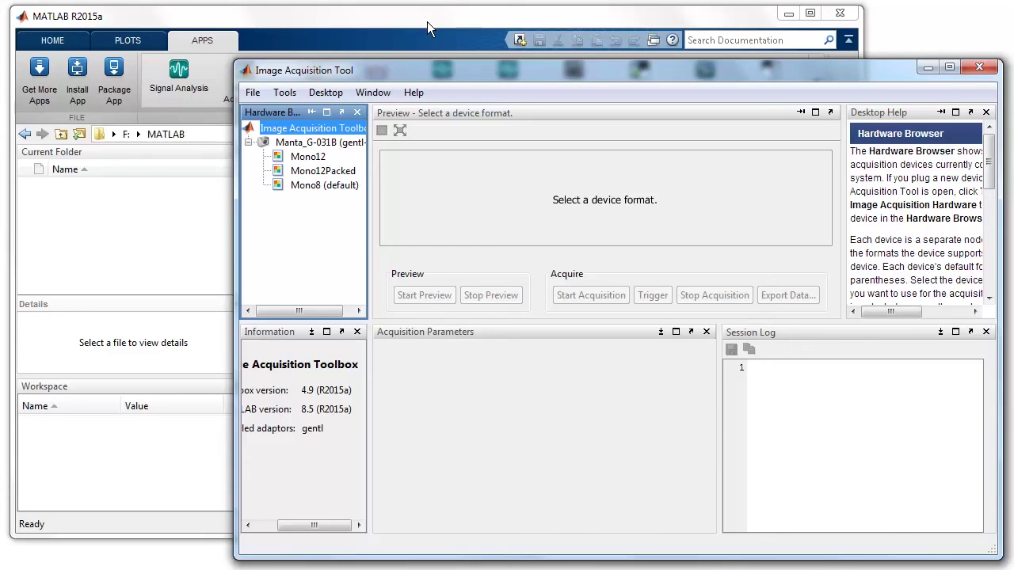
Step: Select the Manta camera's Mono8 format and start a live preview
click(324, 183)
click(438, 299)
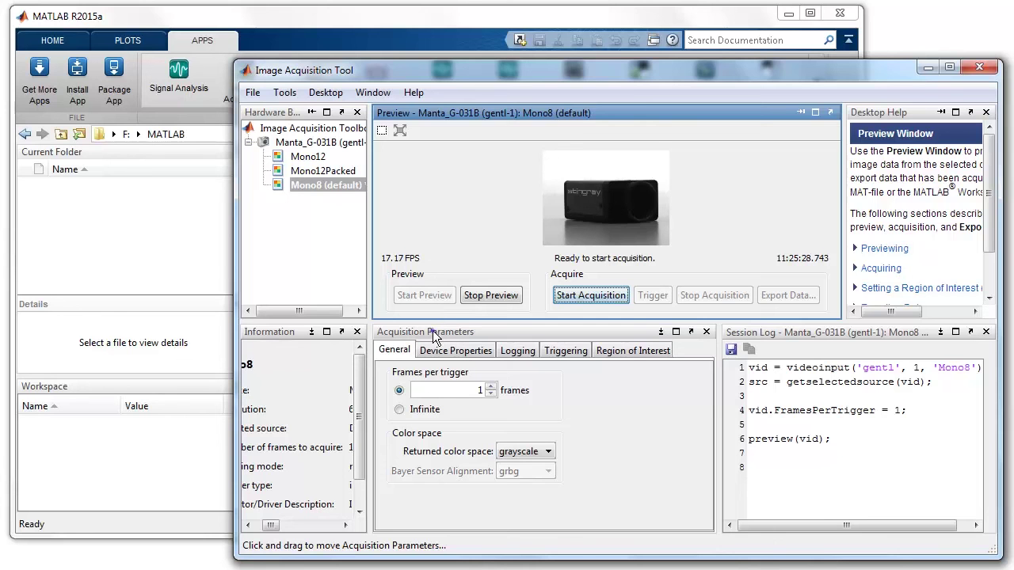
Step: Set the camera's Exposure Time Abs to 5000
click(433, 334)
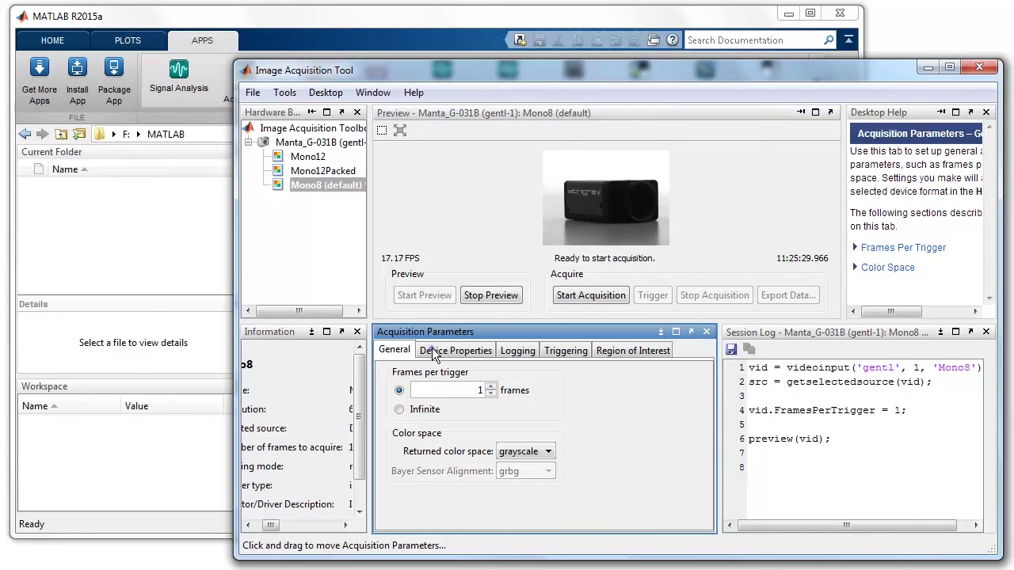
click(437, 351)
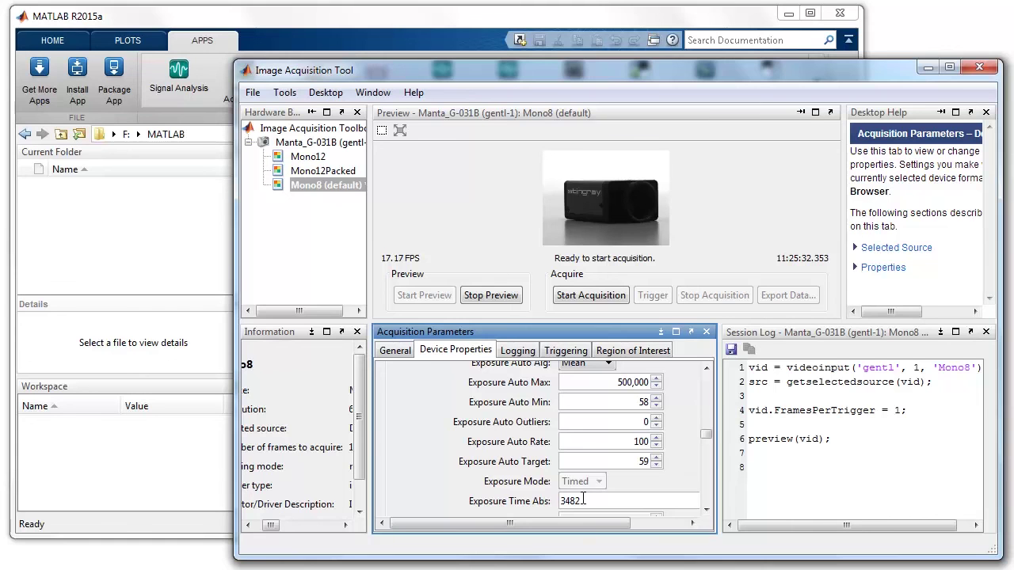
double_click(558, 500)
text(5000)
key(Return)
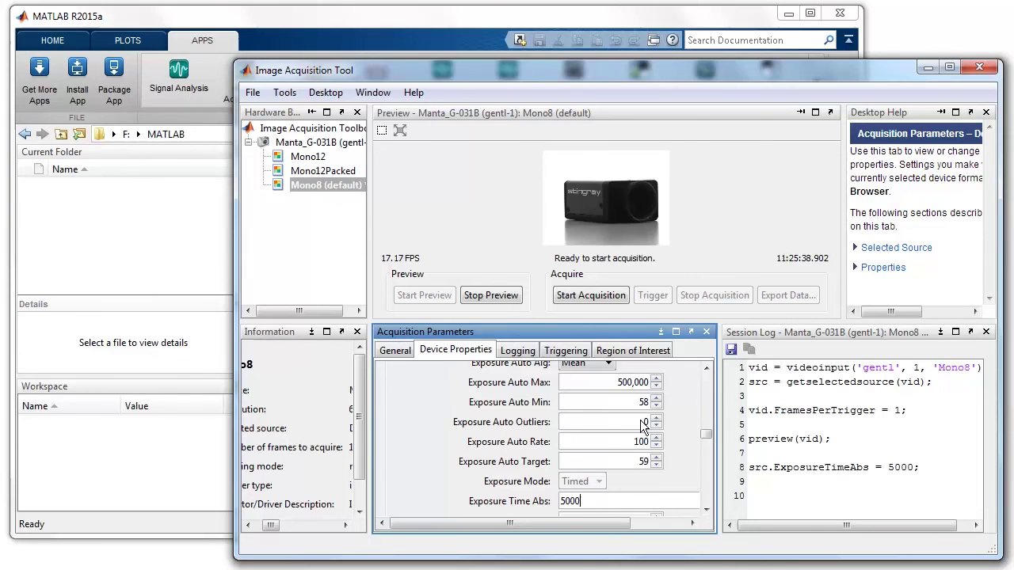
Step: Set the region of interest width to 200, stop the preview and view the session log
click(648, 353)
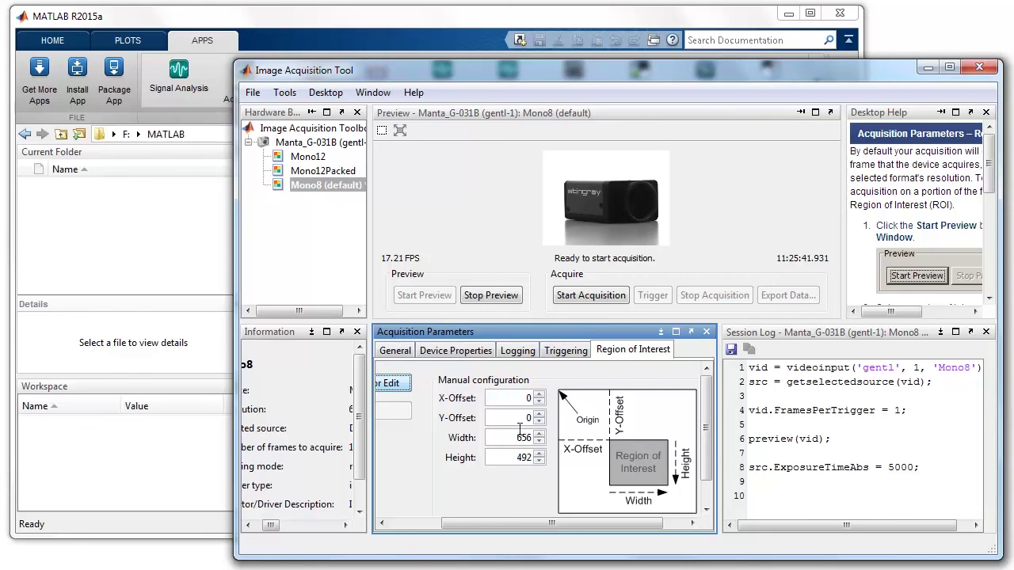
drag(507, 437, 553, 442)
text(200)
key(Return)
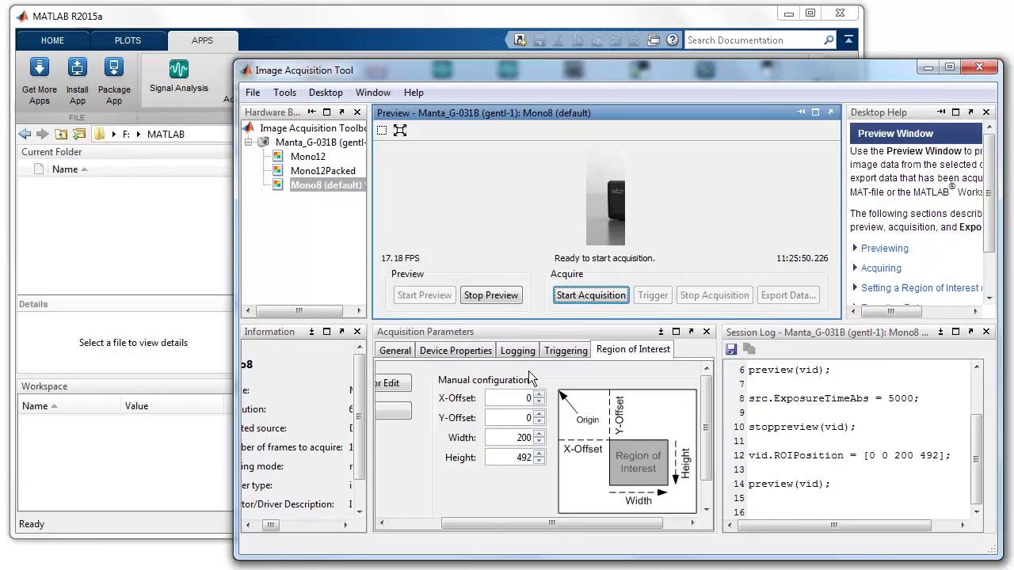
click(502, 296)
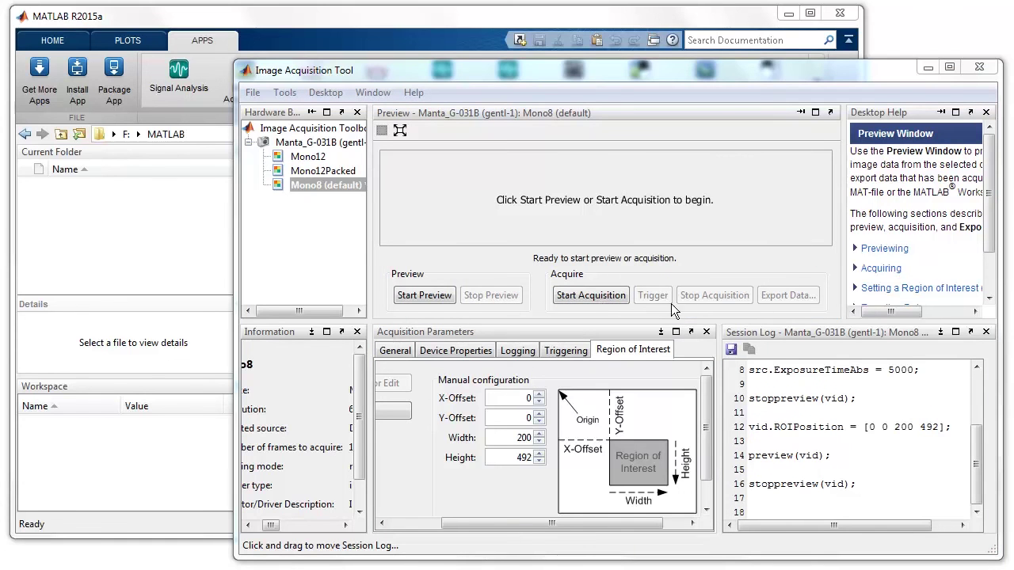
click(753, 332)
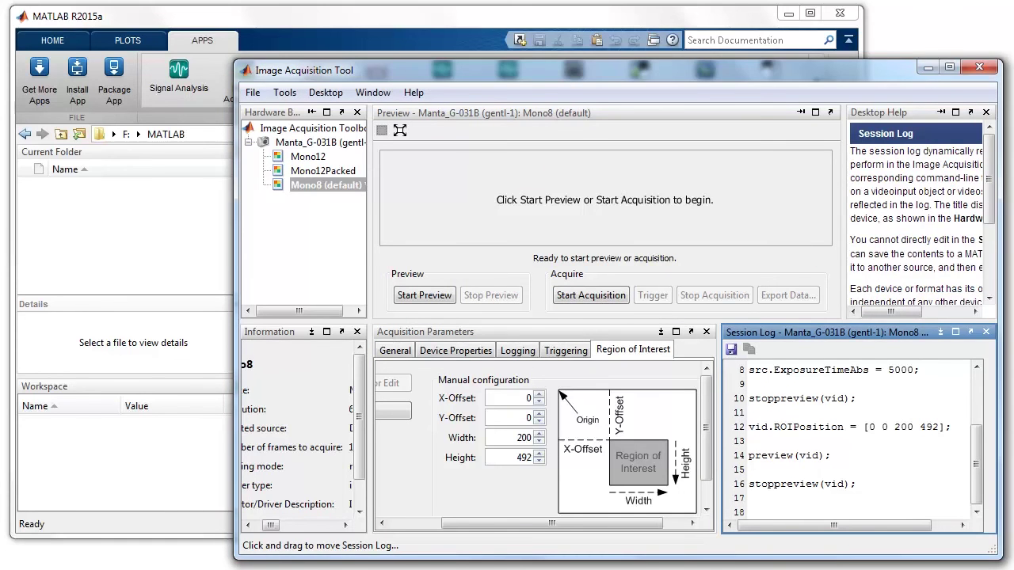